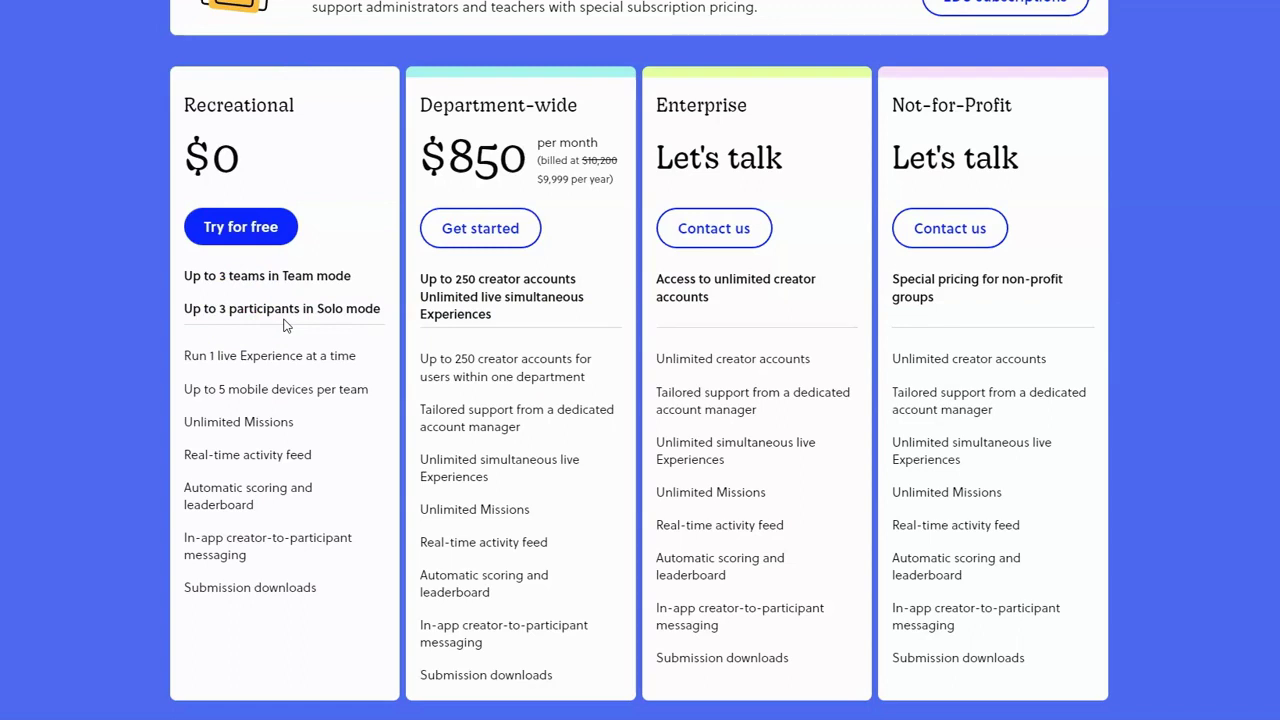
Review the pricing plans and the guide to organizing a Goosechase Experience, including the basics and choosing Missions
scroll(848, 133, "up", 3)
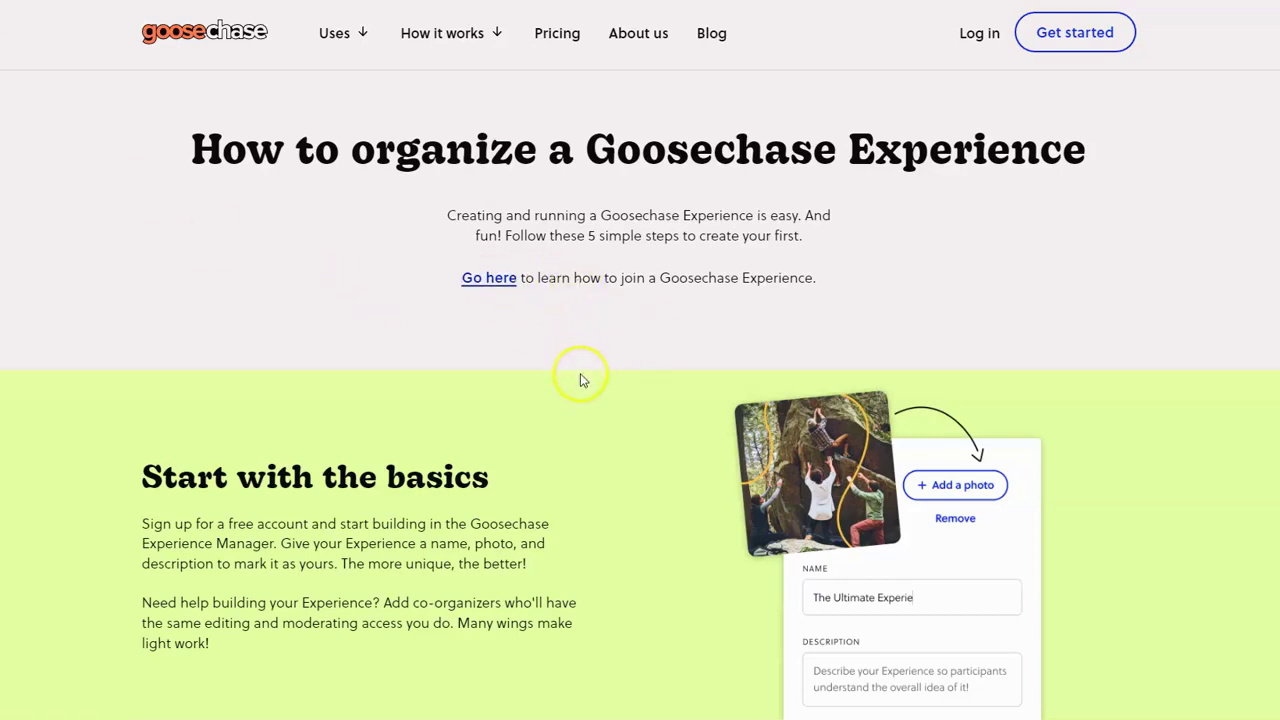
scroll(580, 378, "down", 2)
scroll(582, 381, "down", 1)
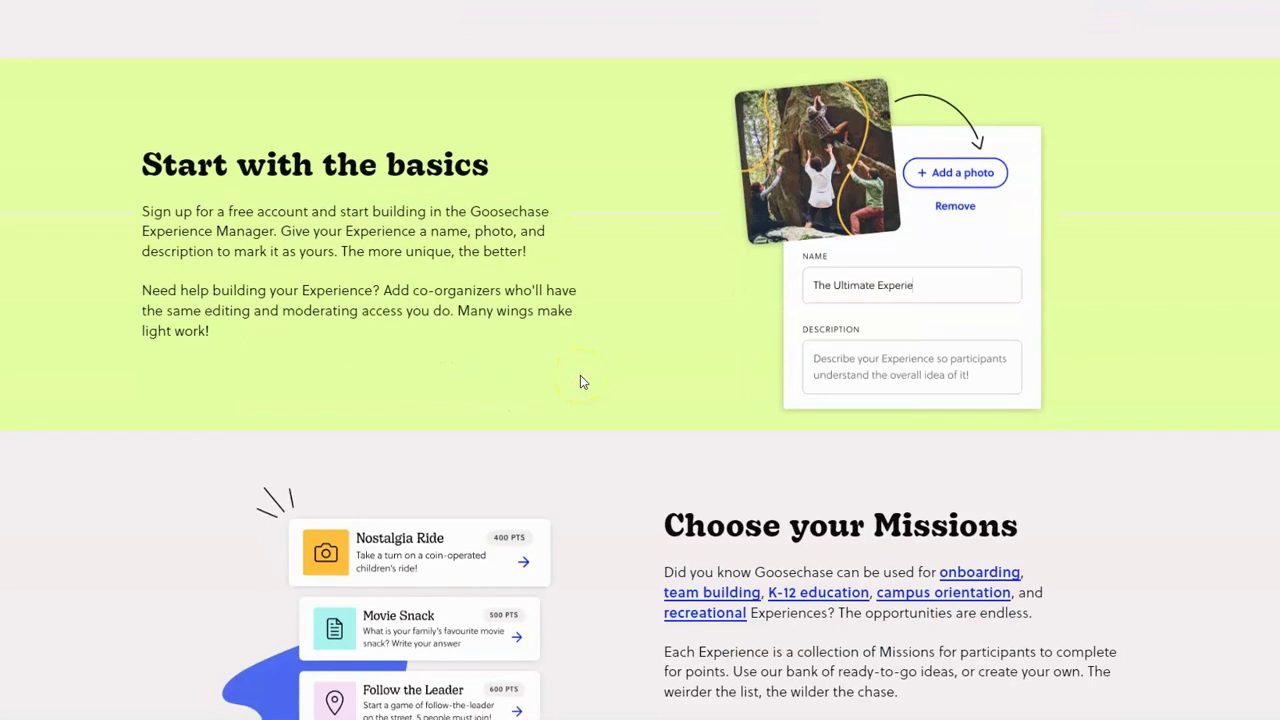
scroll(582, 382, "down", 1)
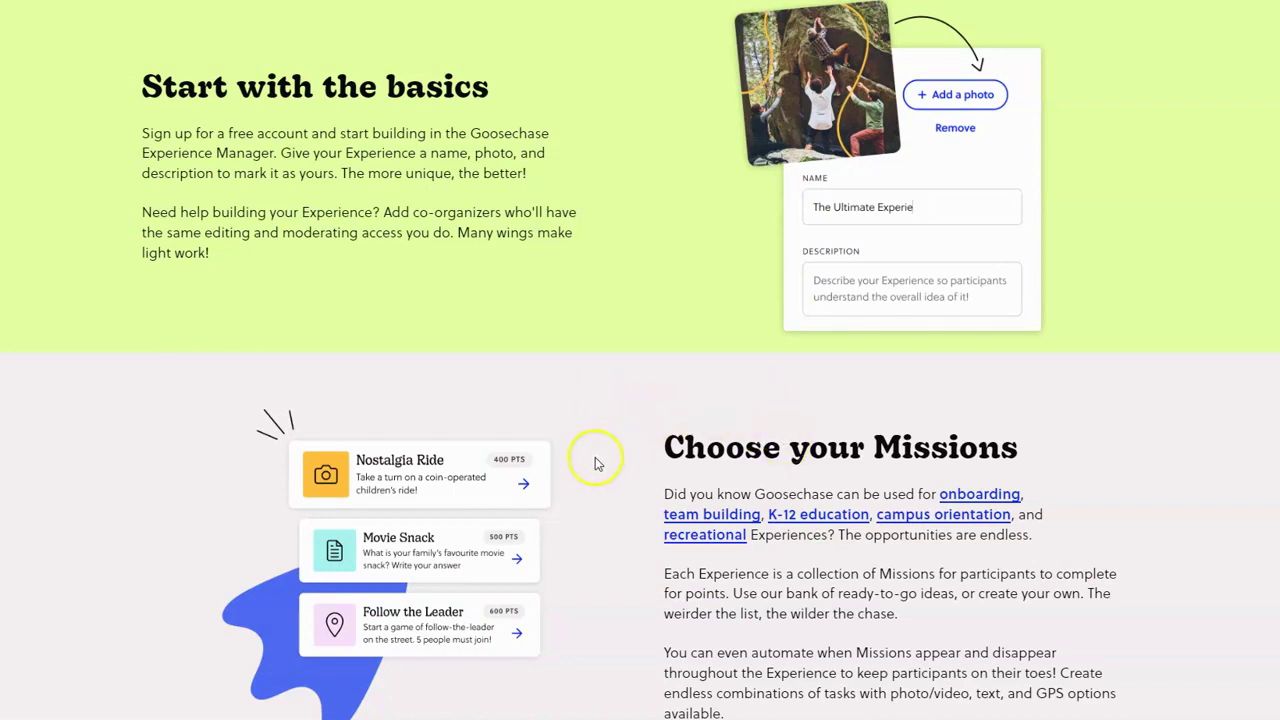
scroll(560, 521, "down", 1)
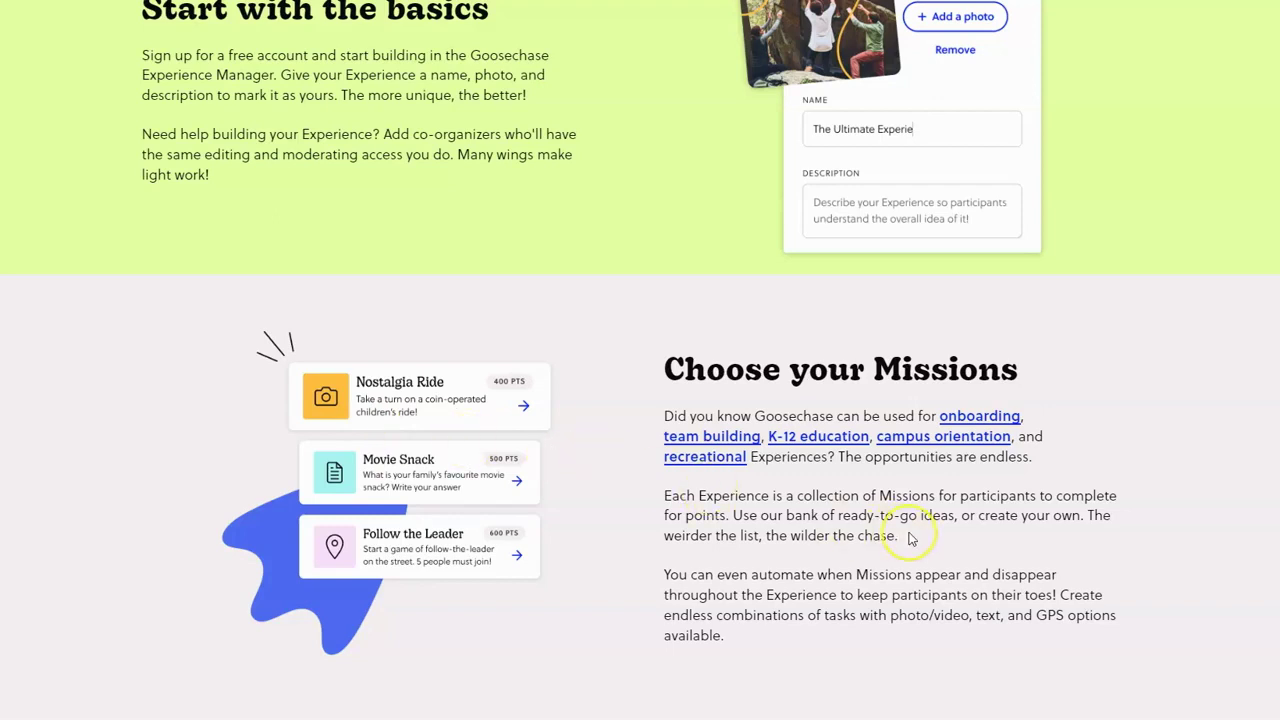
scroll(910, 538, "up", 3)
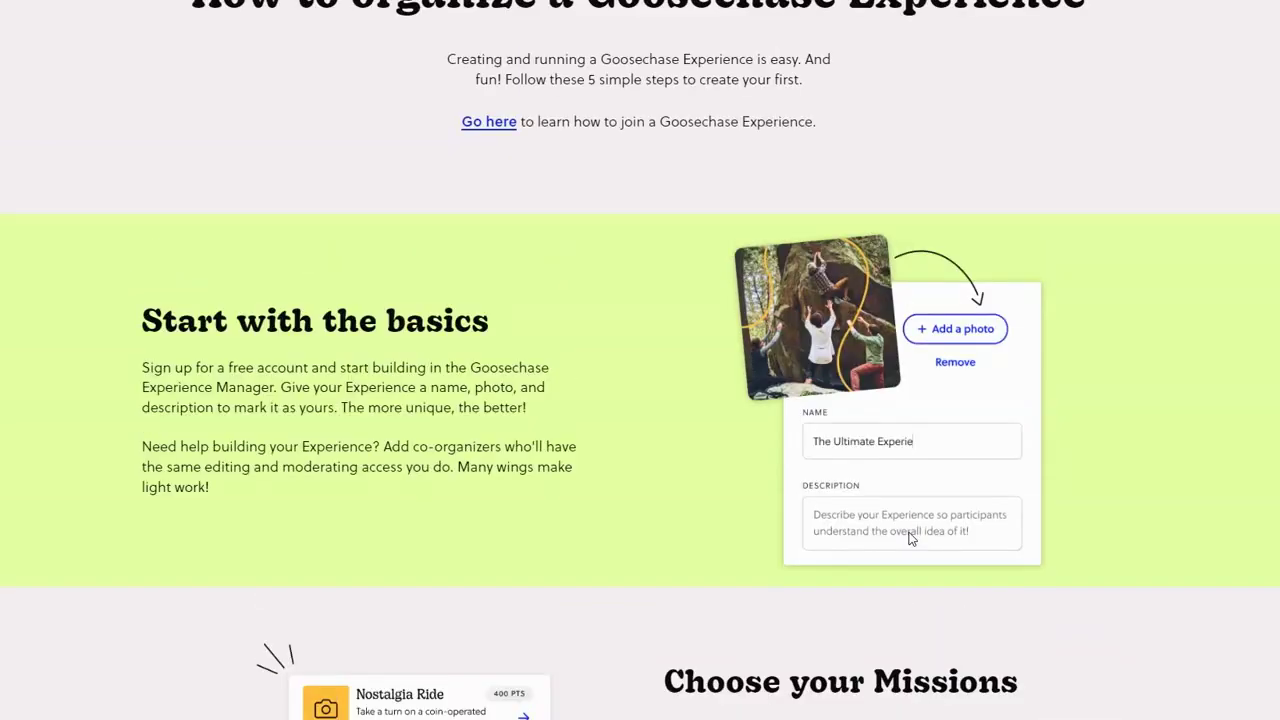
scroll(910, 538, "up", 2)
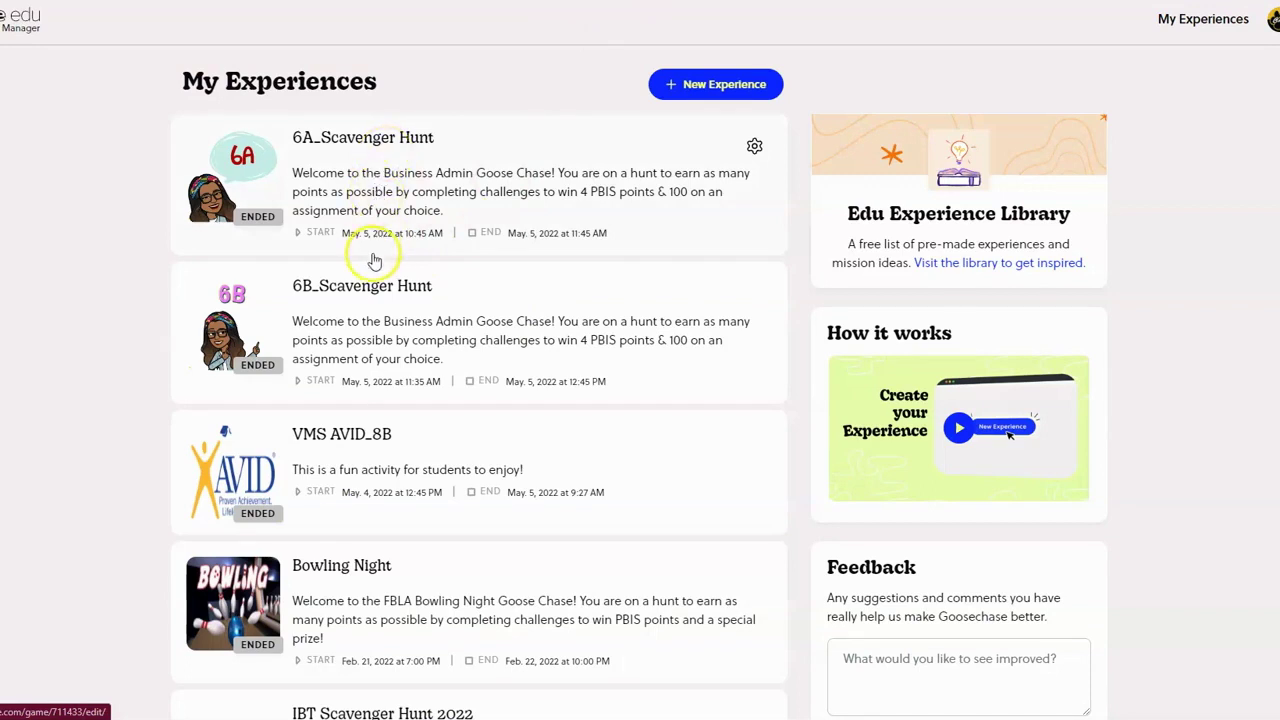
Look through the My Experiences list from 6A_Scavenger Hunt to the Food Truck Project draft and return to its start
scroll(380, 436, "down", 5)
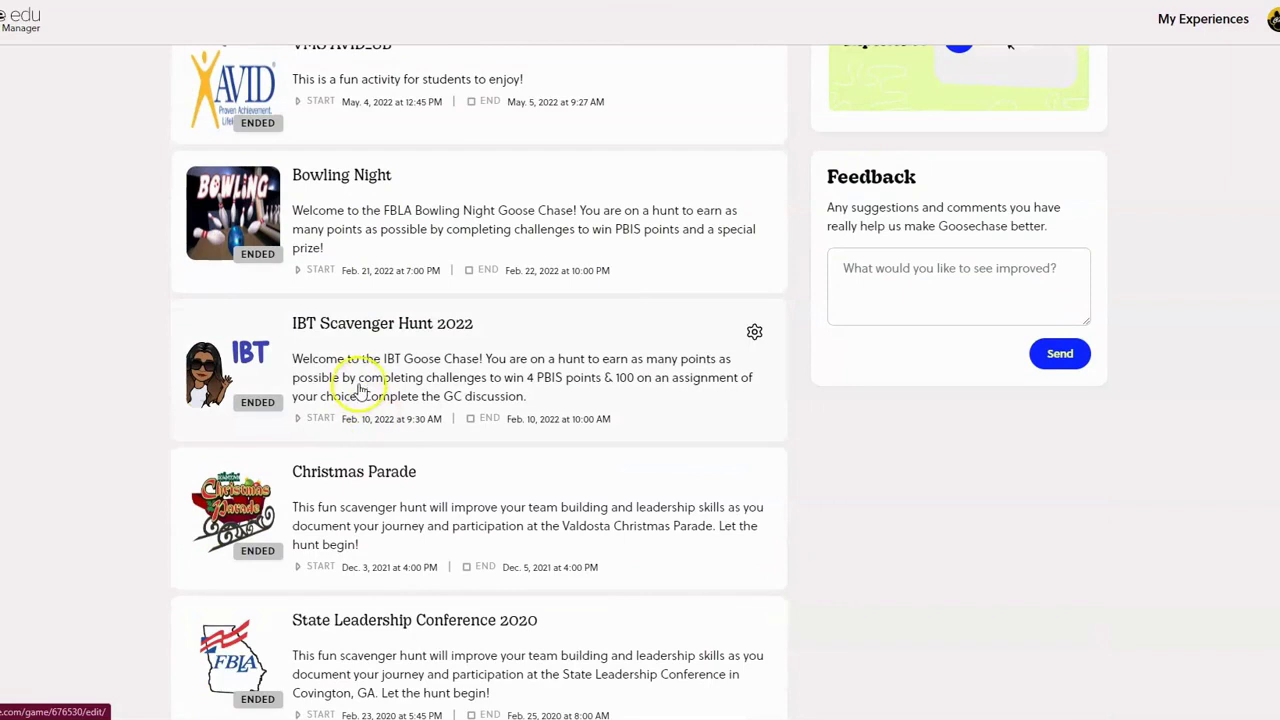
scroll(362, 387, "down", 3)
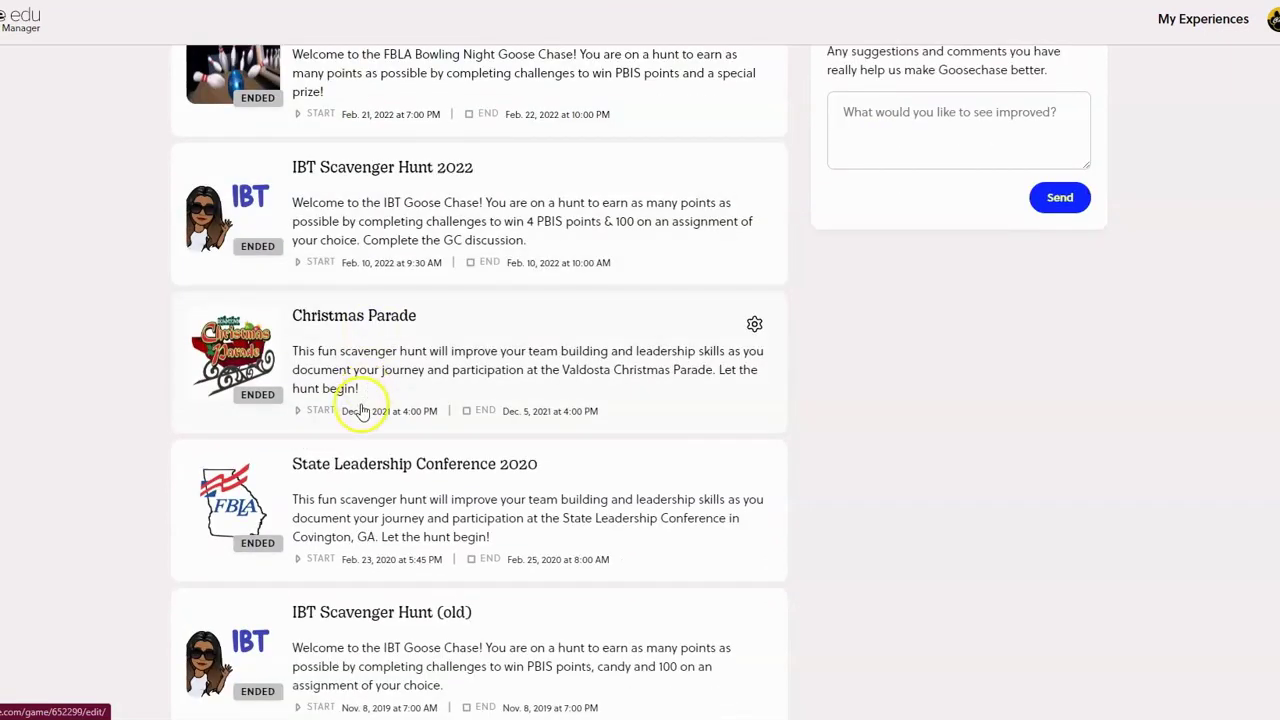
scroll(362, 410, "down", 3)
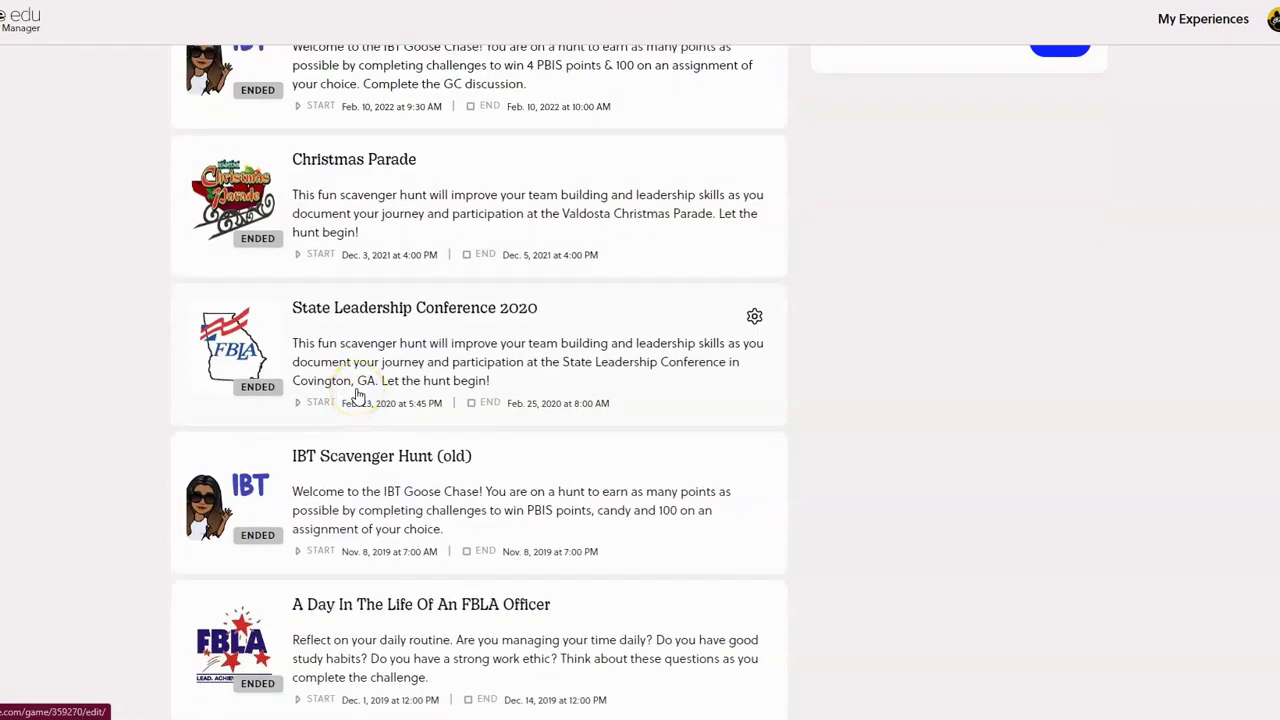
scroll(358, 395, "down", 3)
scroll(358, 425, "down", 3)
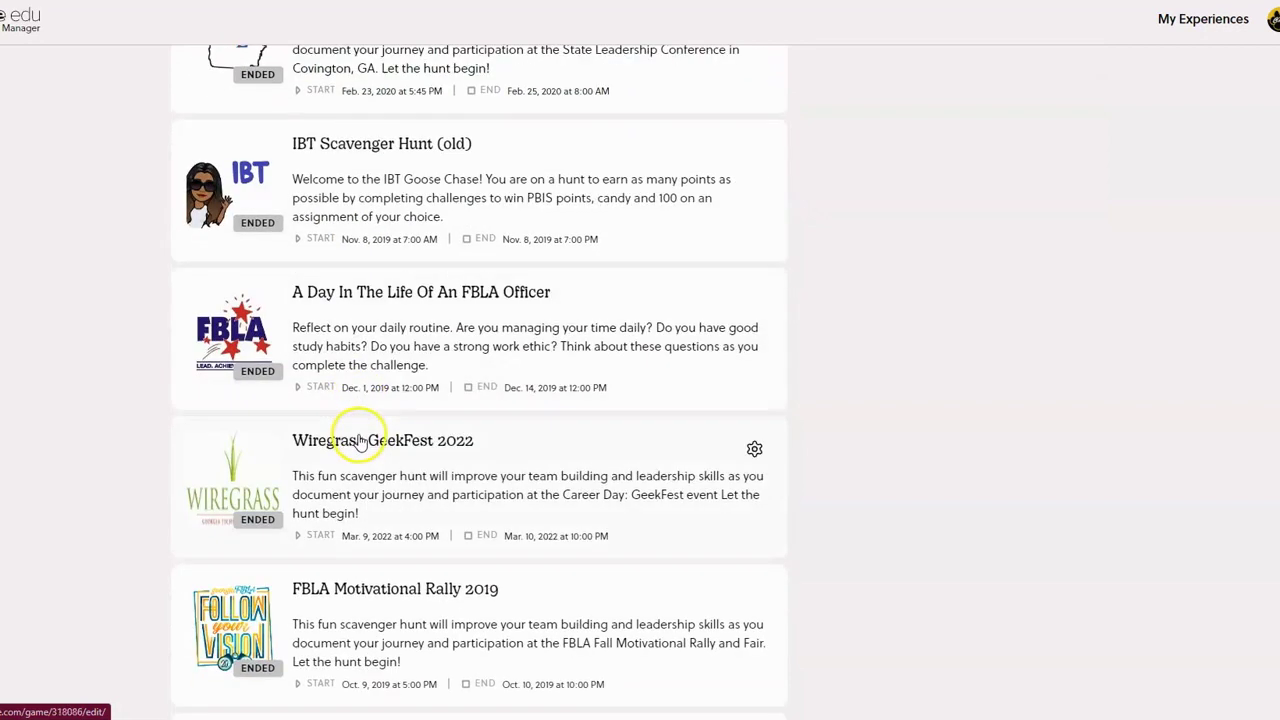
scroll(360, 378, "down", 3)
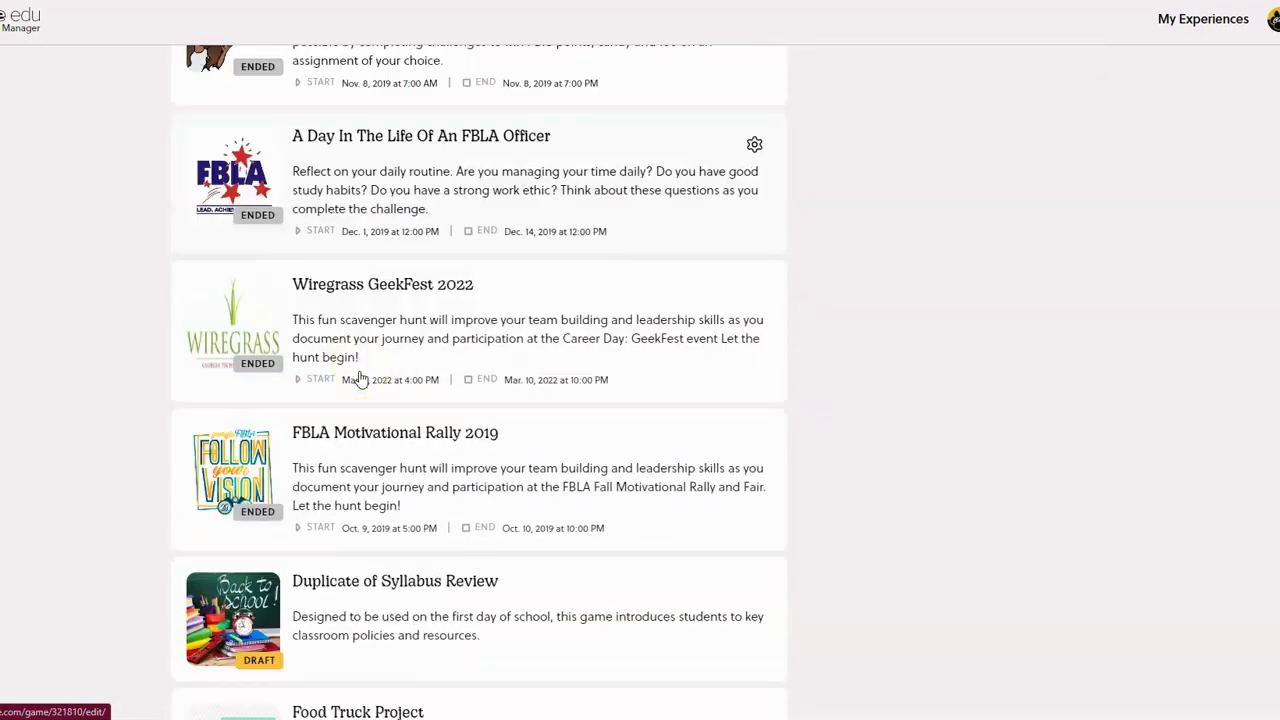
left_click(355, 363)
scroll(355, 363, "down", 3)
left_click(358, 365)
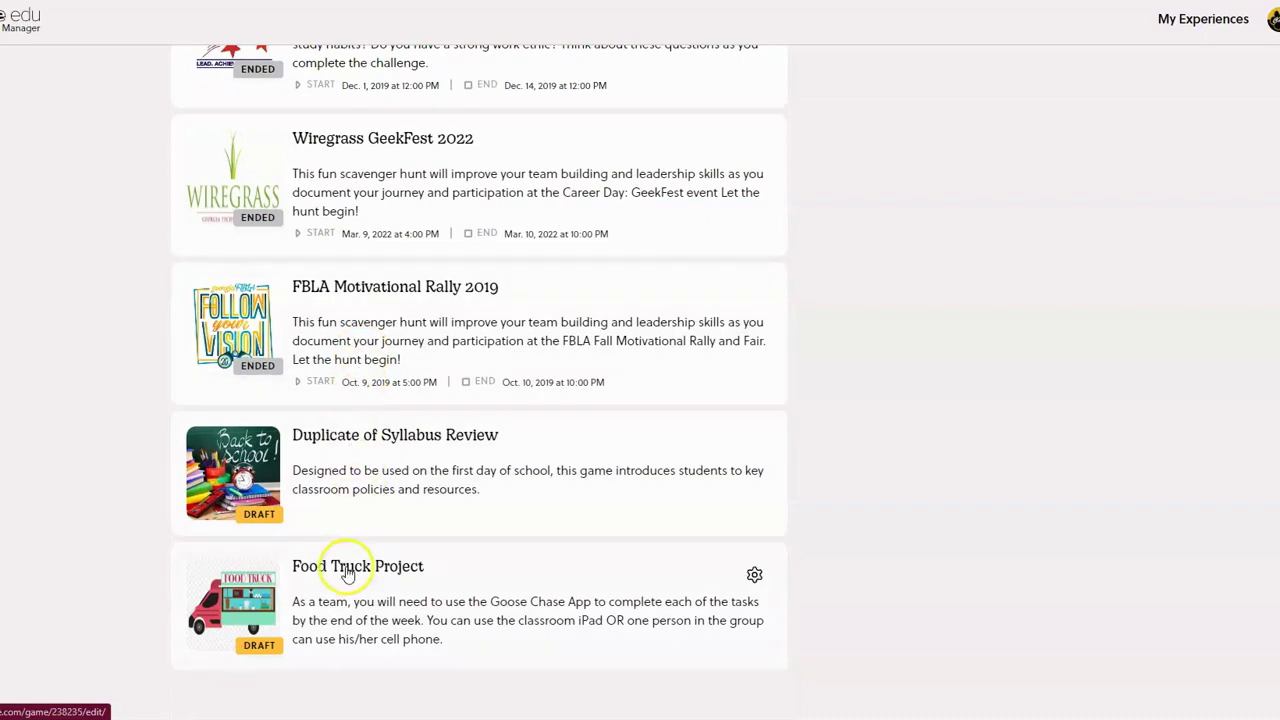
left_click(352, 470)
left_click(391, 462)
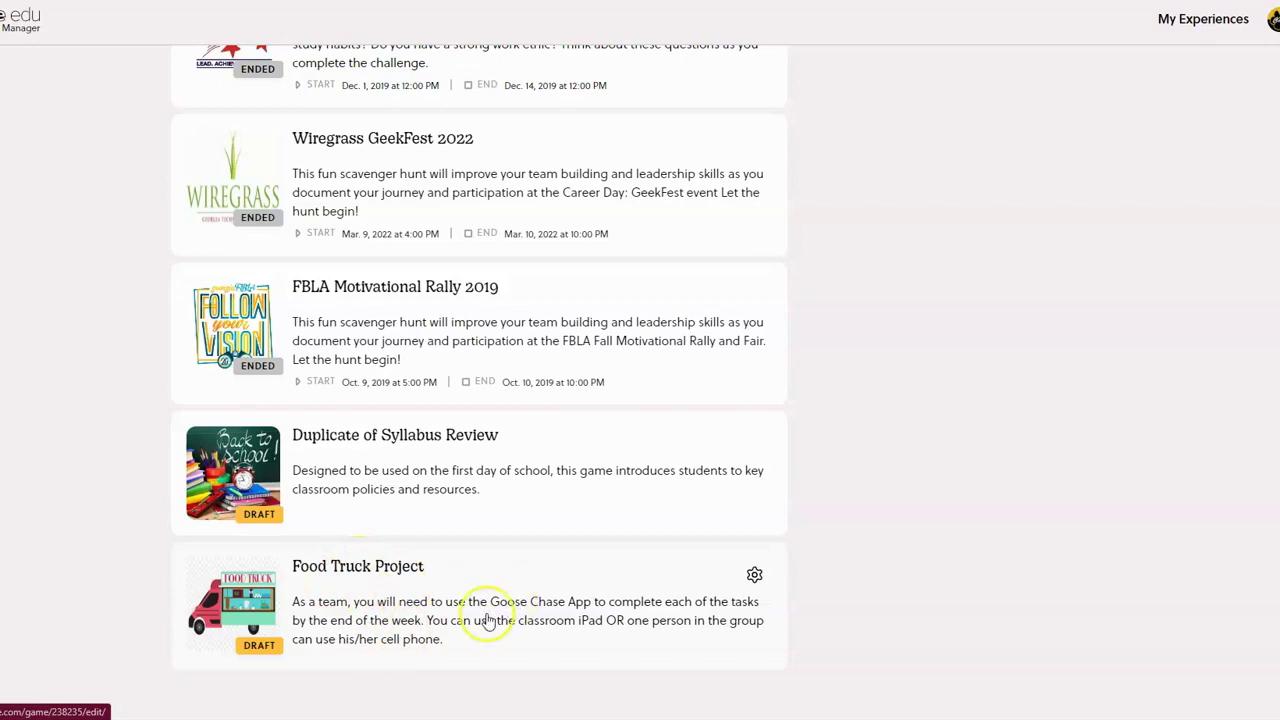
scroll(488, 620, "up", 10)
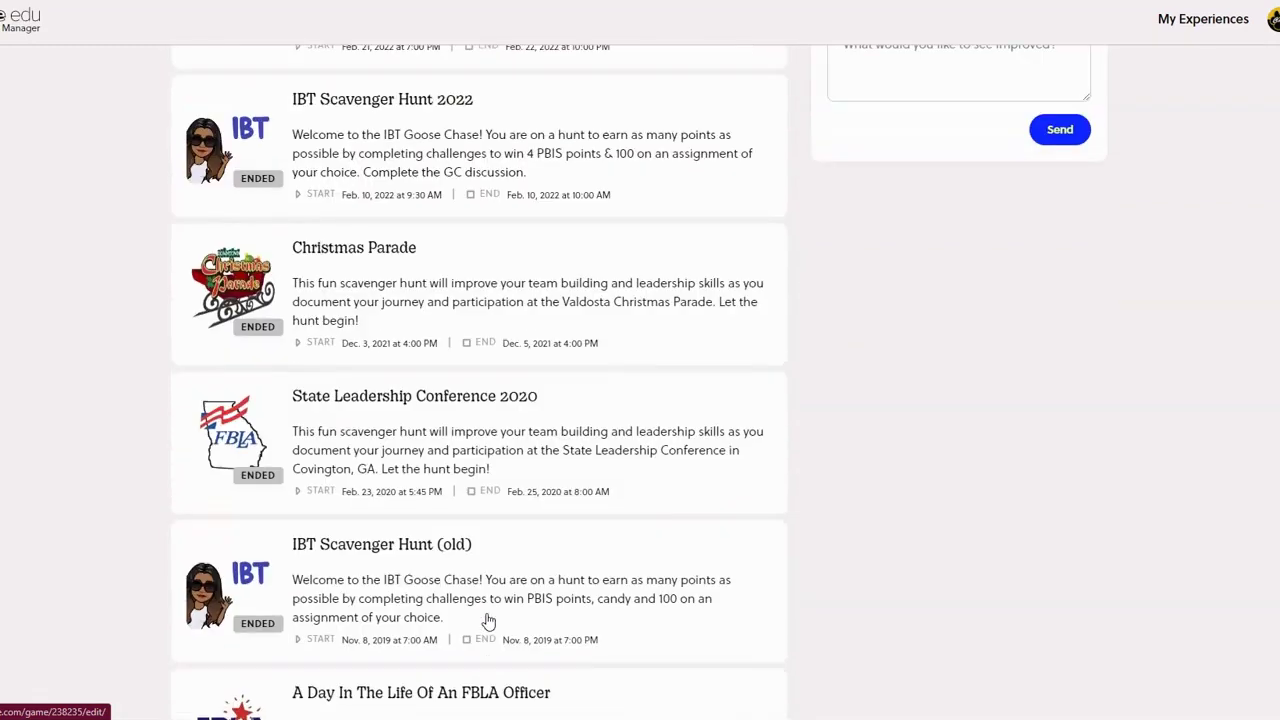
scroll(488, 620, "up", 4)
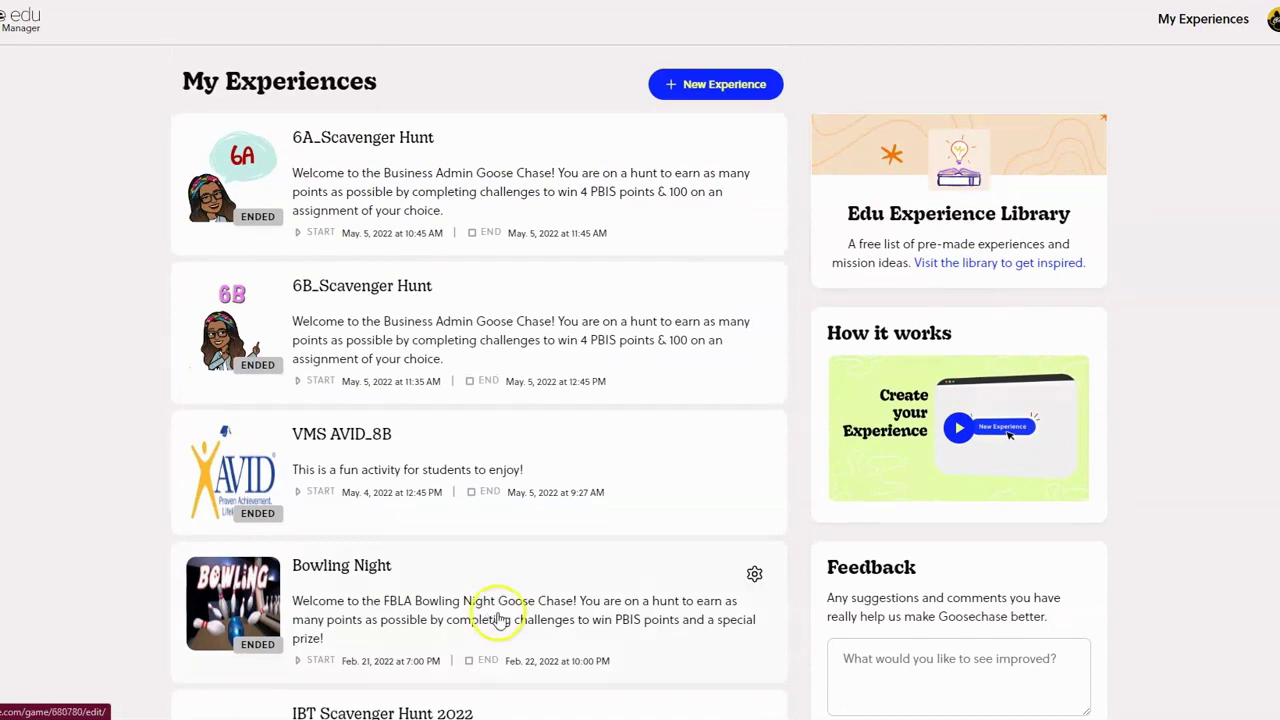
Open the Bowling Night experience and examine its name, description, location and password fields
scroll(495, 615, "down", 2)
scroll(475, 567, "down", 2)
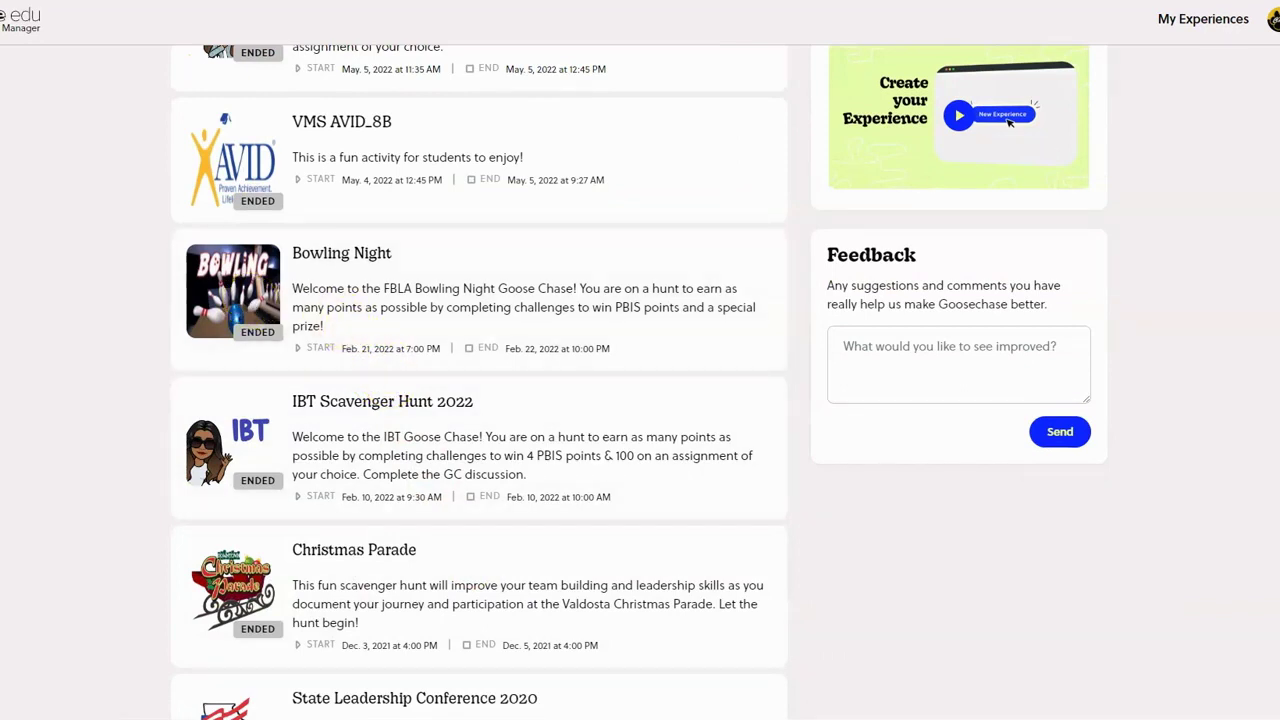
left_click(341, 253)
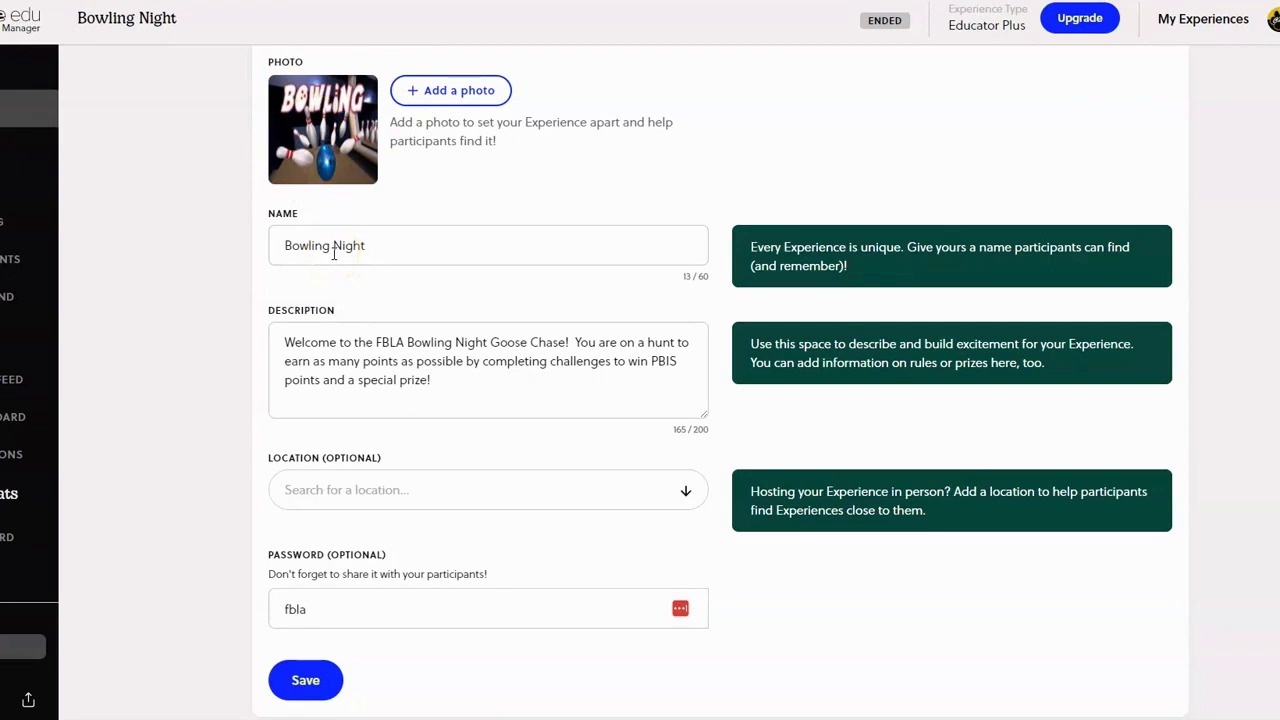
scroll(334, 252, "down", 1)
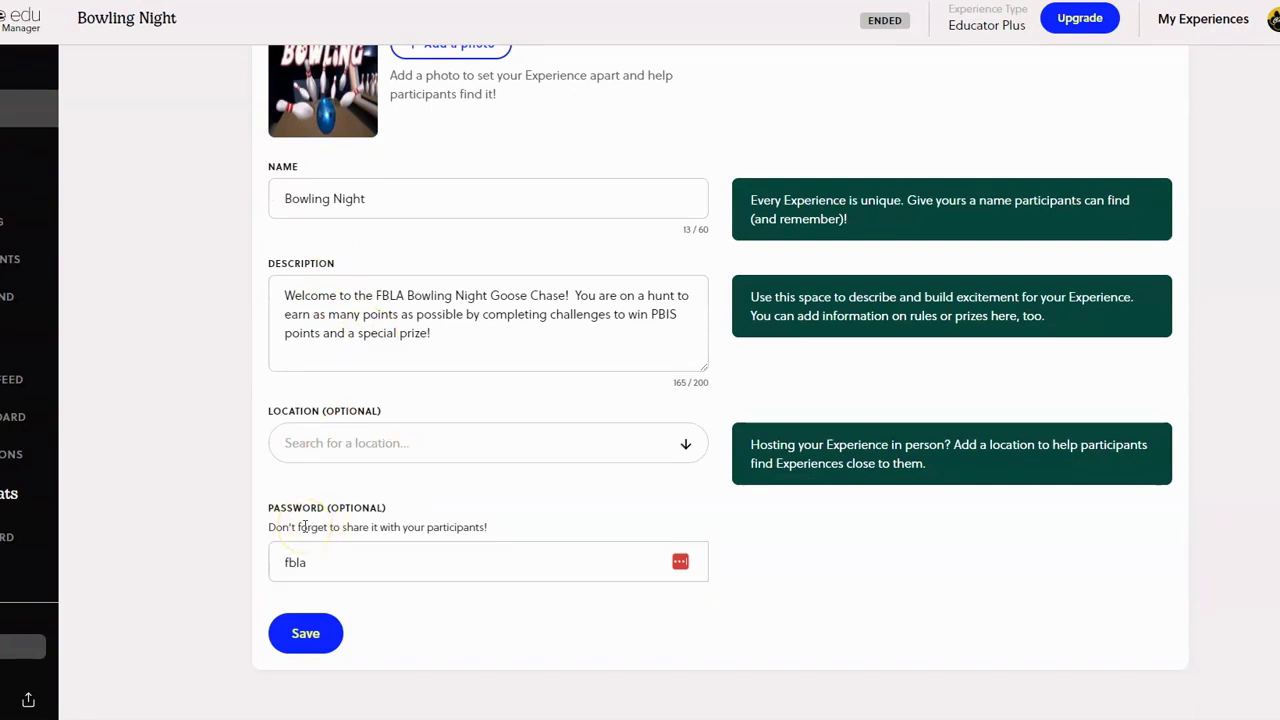
left_click(355, 565)
Inspect the Co-Managing and Copying sharing options for Bowling Night, then close the sharing dialog
left_click(28, 699)
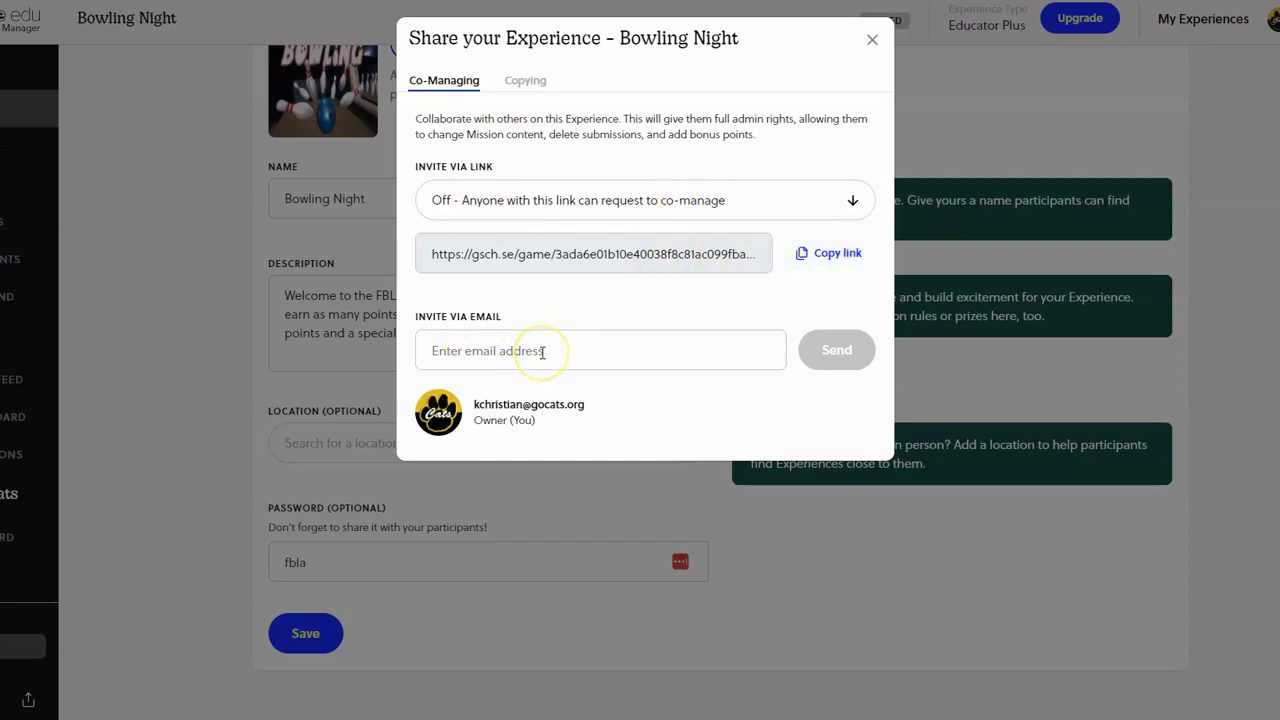
left_click(525, 81)
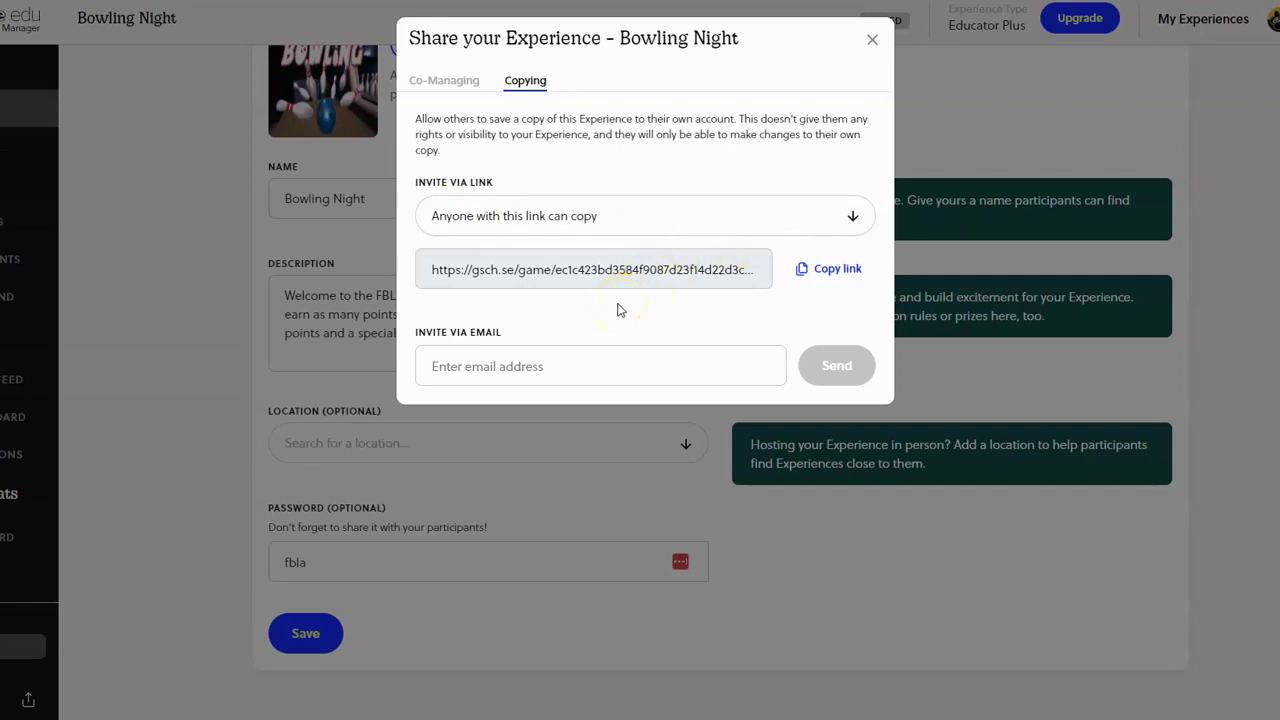
left_click(872, 39)
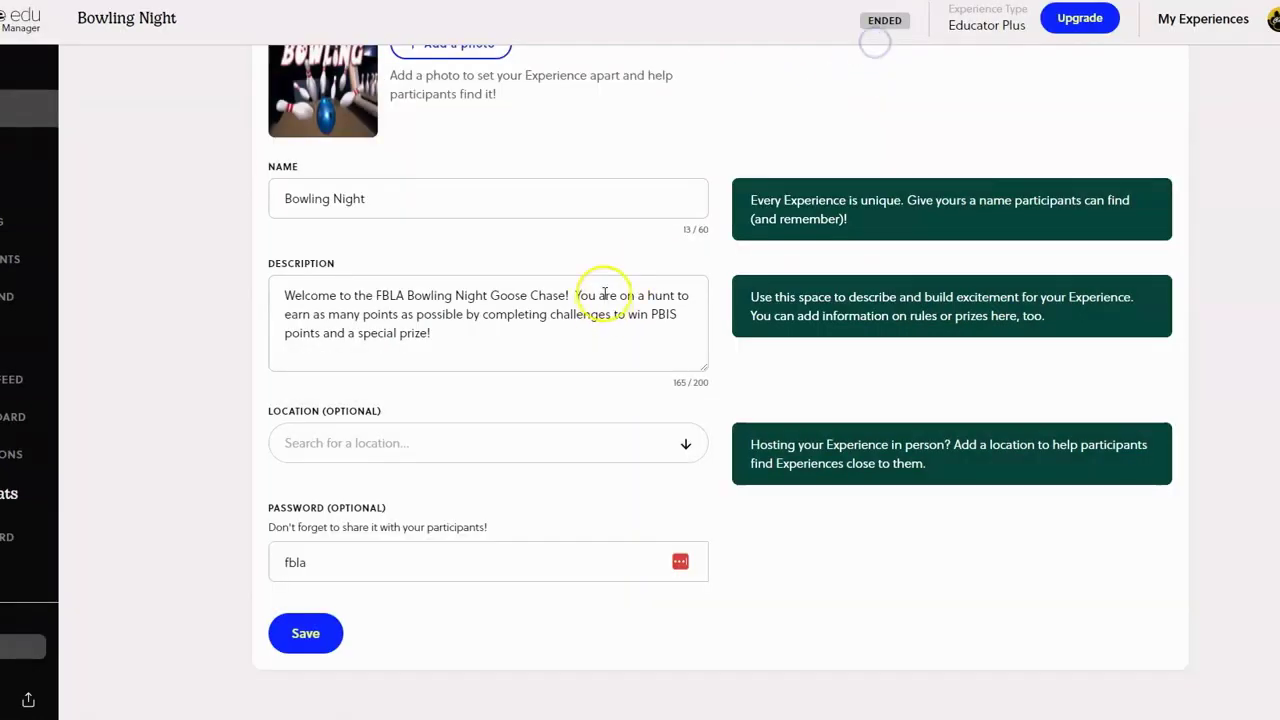
Open the Missions page of the Bowling Night experience
scroll(540, 208, "up", 1)
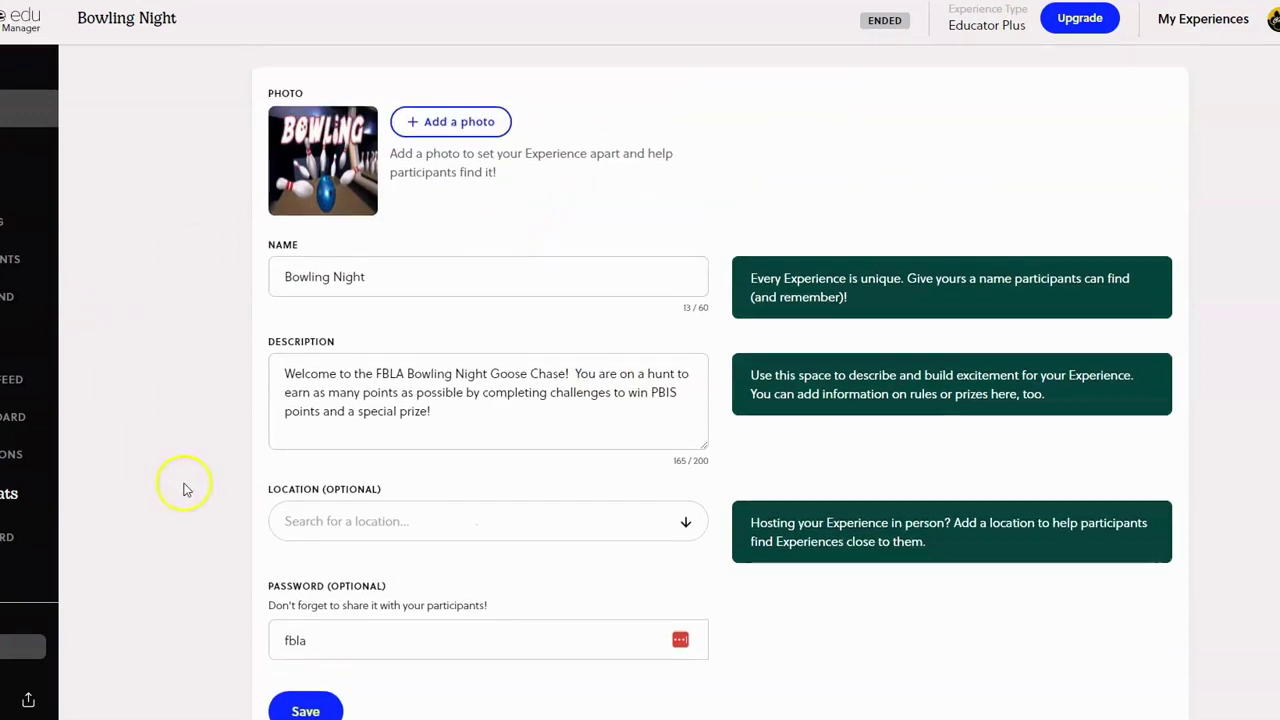
left_click(30, 75)
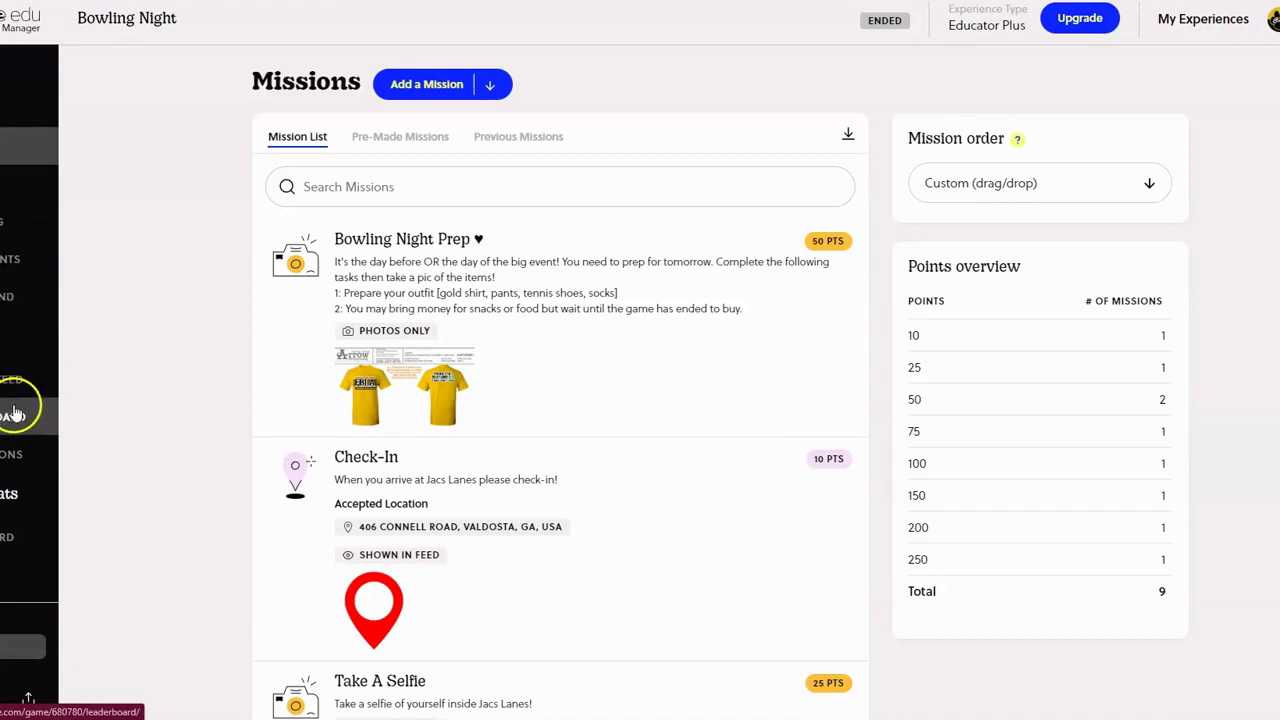
left_click(5, 455)
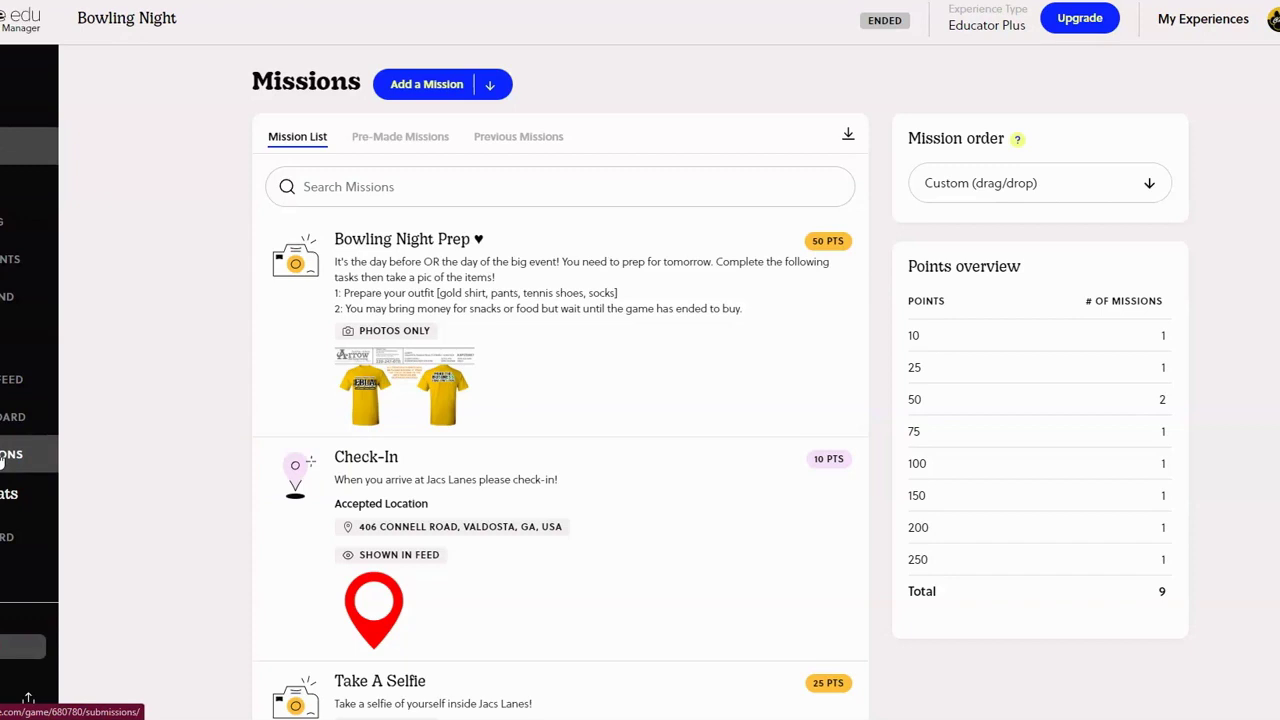
left_click(4, 540)
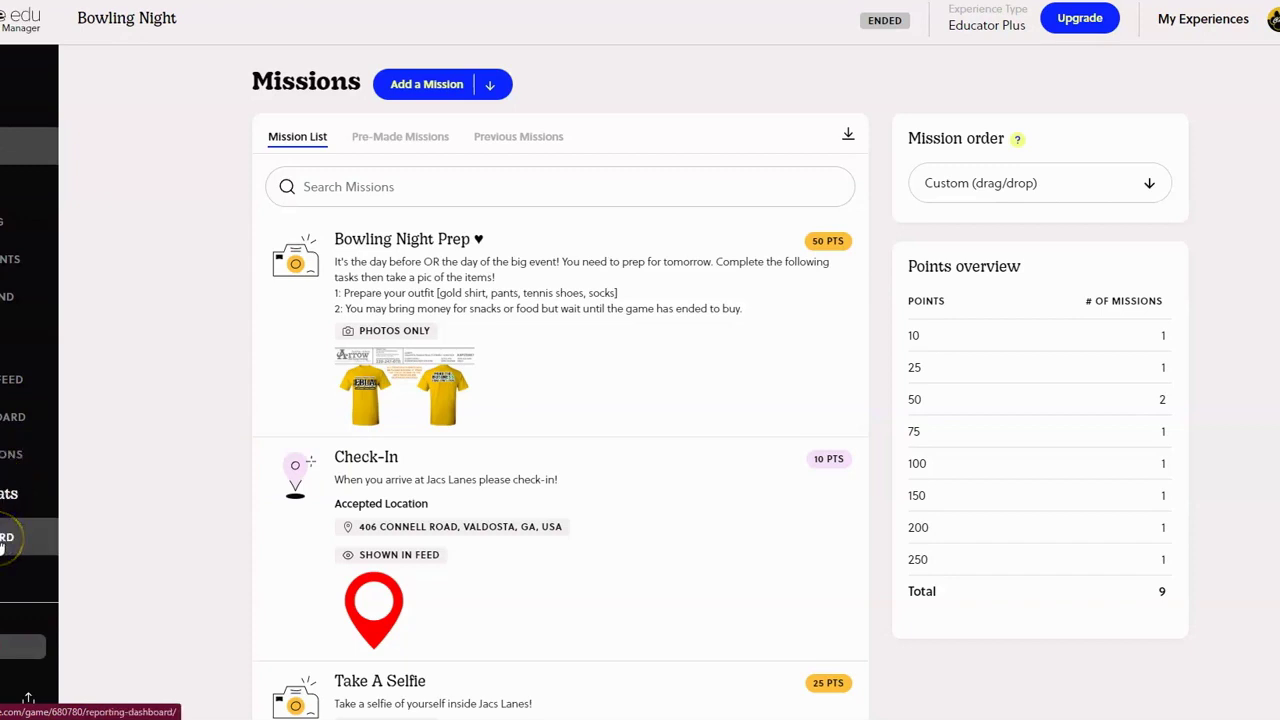
left_click(5, 150)
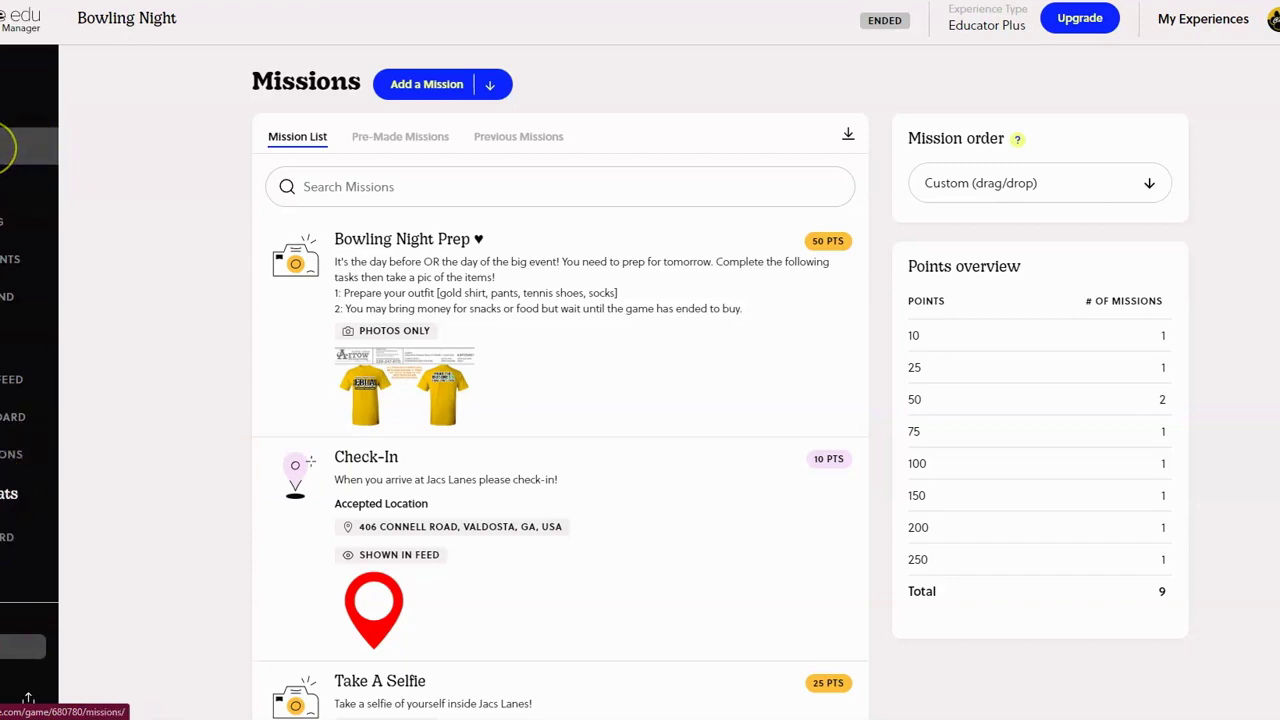
left_click(434, 85)
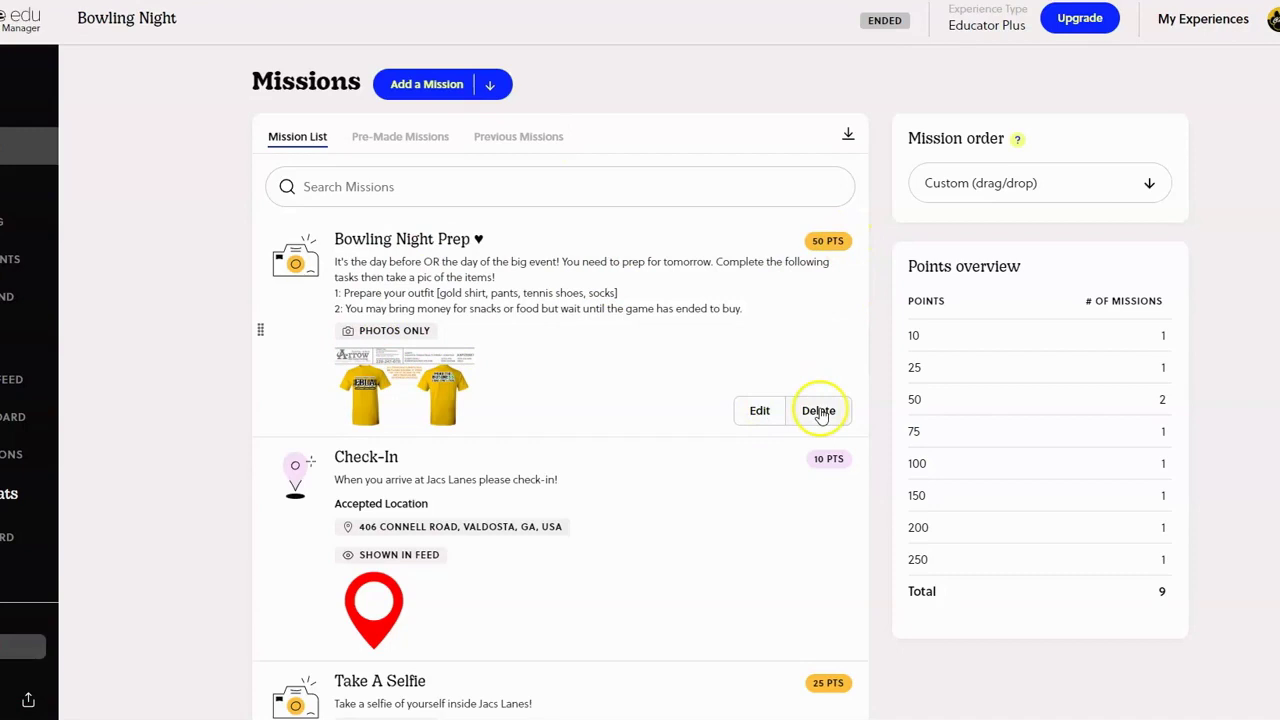
Read through the Bowling Night missions, from Bowling Night Prep to Marked As Safe, checking their instructions, submission types and points
scroll(820, 410, "down", 1)
scroll(749, 429, "down", 5)
scroll(749, 434, "down", 2)
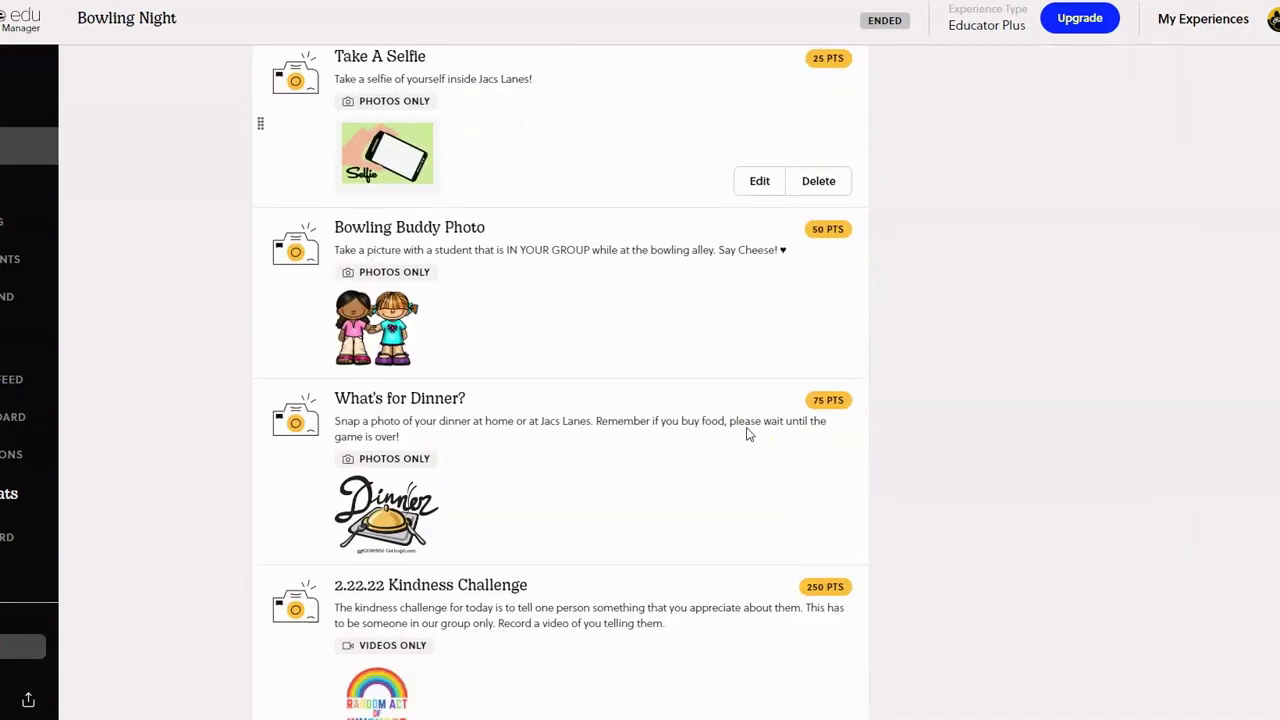
scroll(551, 243, "up", 1)
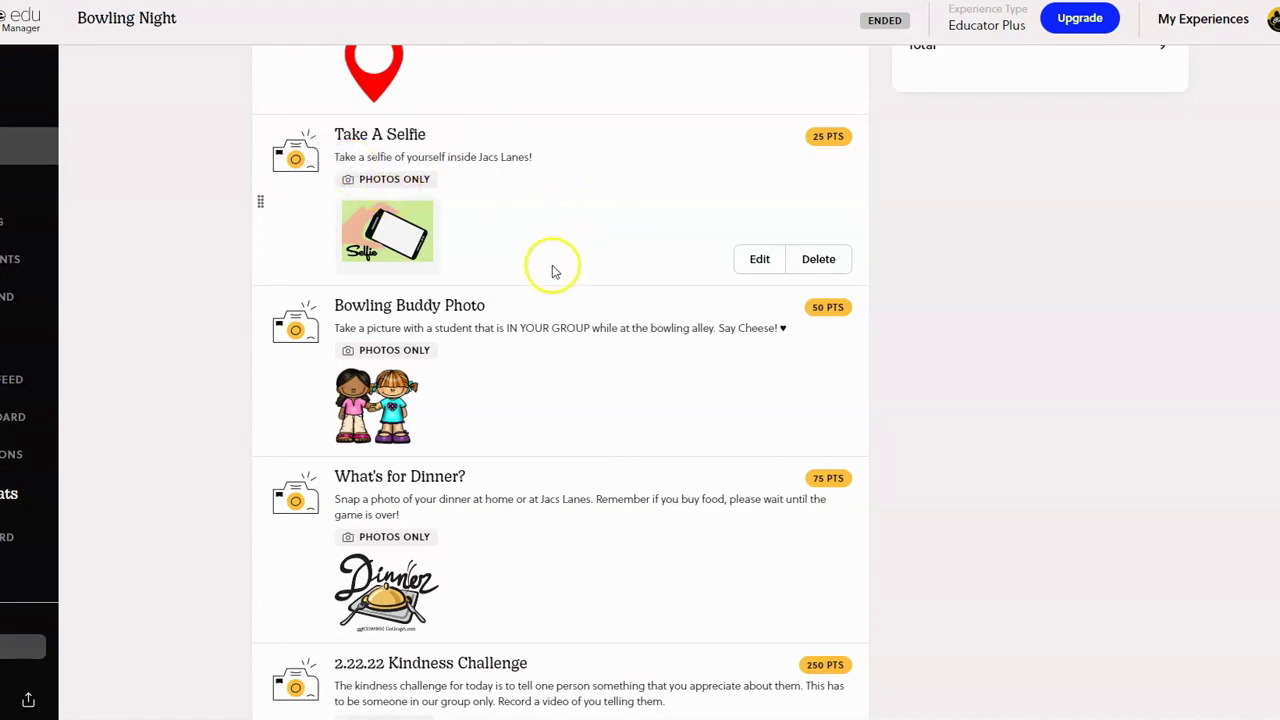
scroll(466, 263, "down", 2)
scroll(469, 263, "down", 3)
scroll(469, 263, "down", 2)
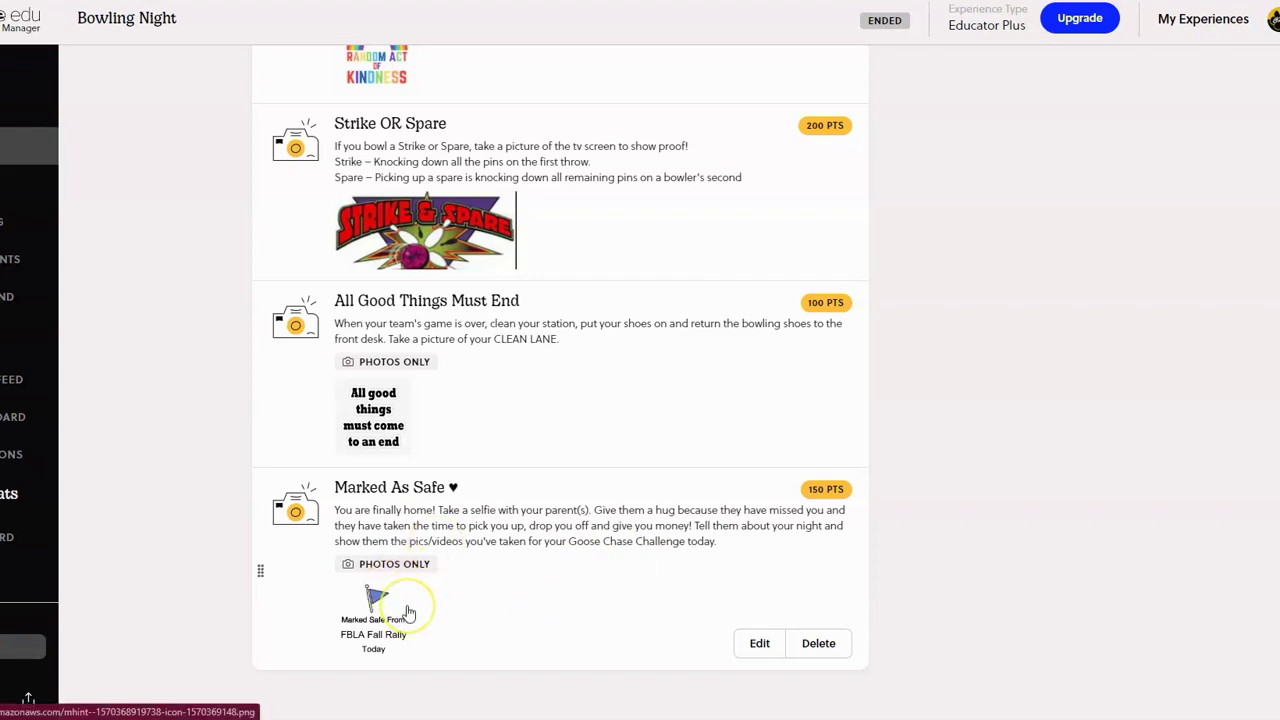
scroll(457, 600, "up", 6)
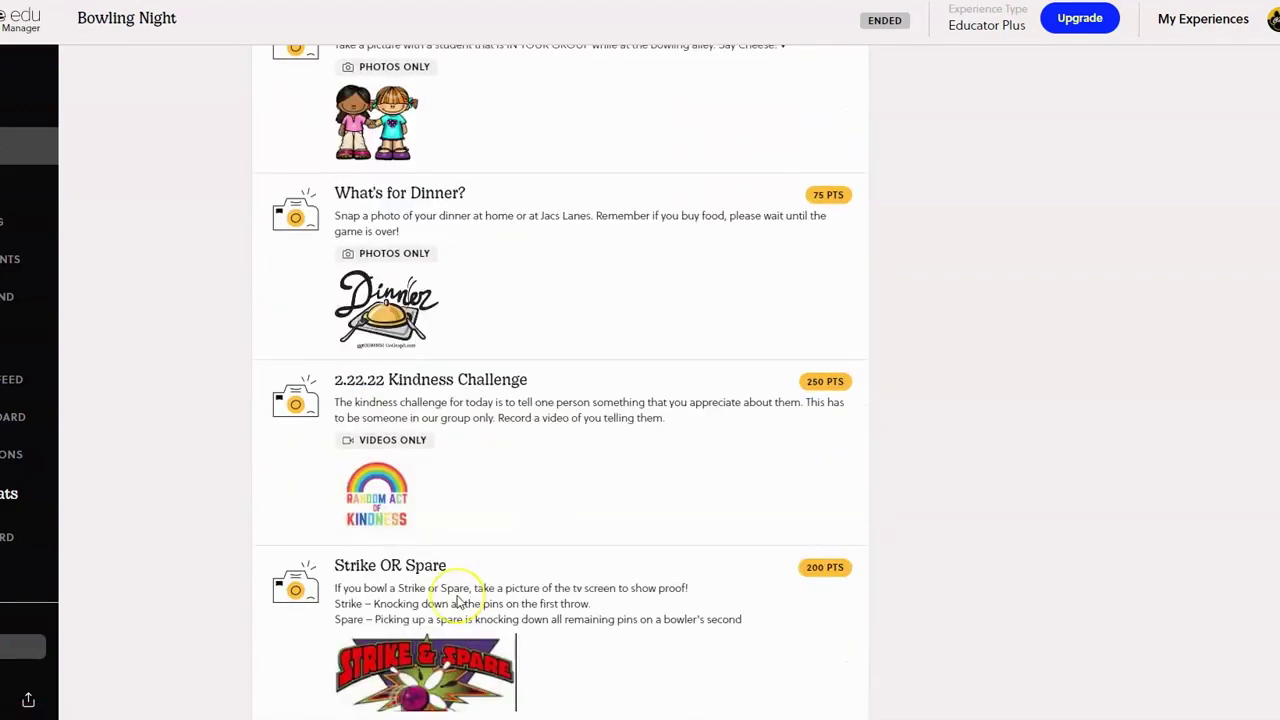
scroll(457, 600, "up", 6)
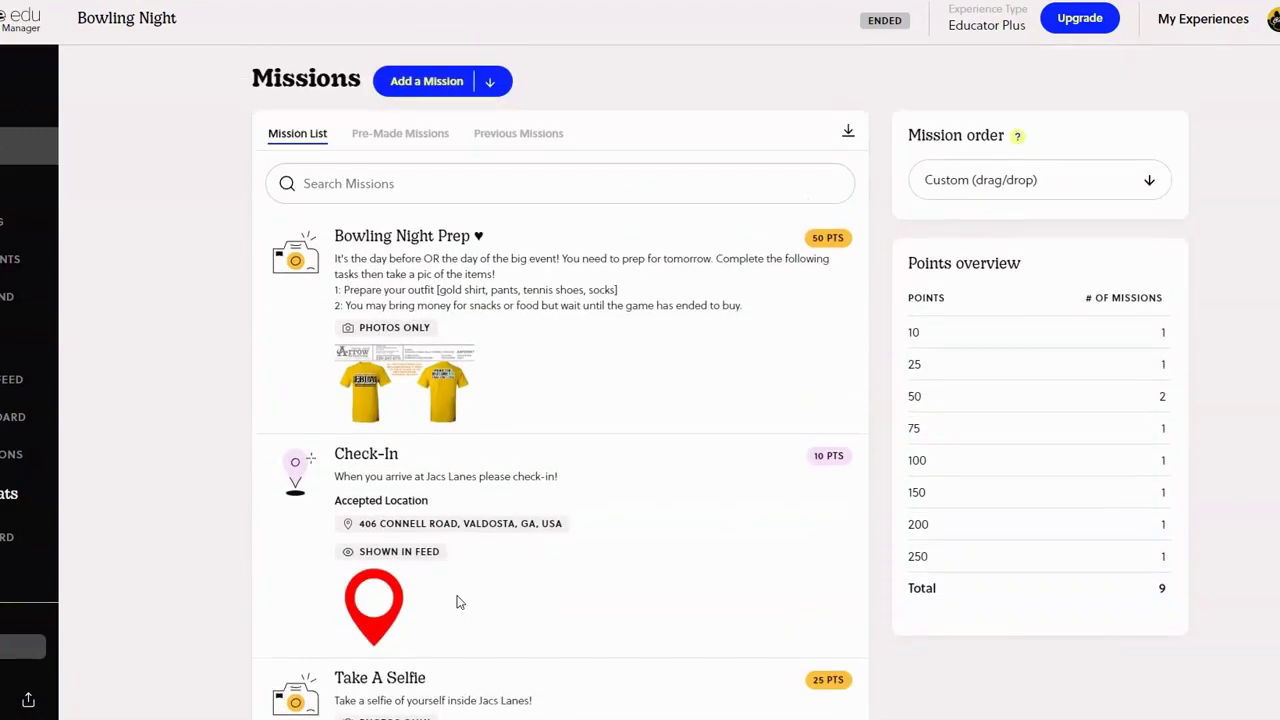
Examine the mission list's sources, the custom drag-and-drop ordering and the points overview
left_click(518, 599)
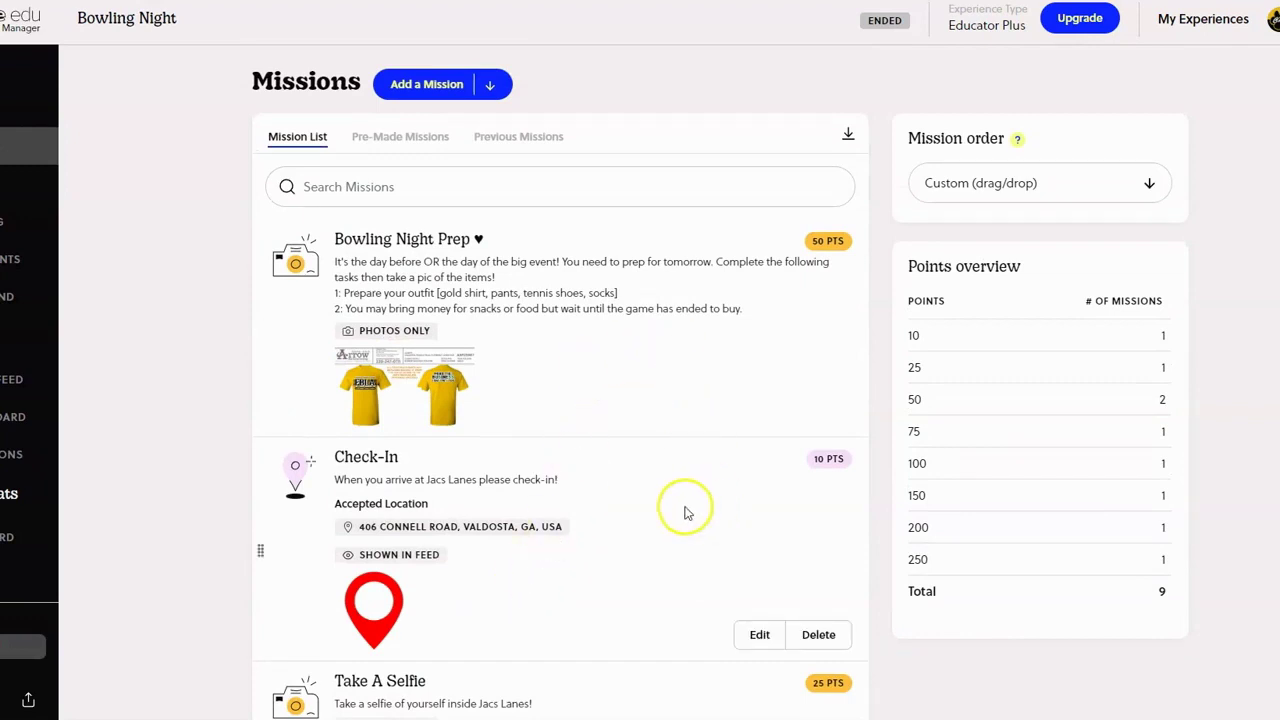
left_click(372, 138)
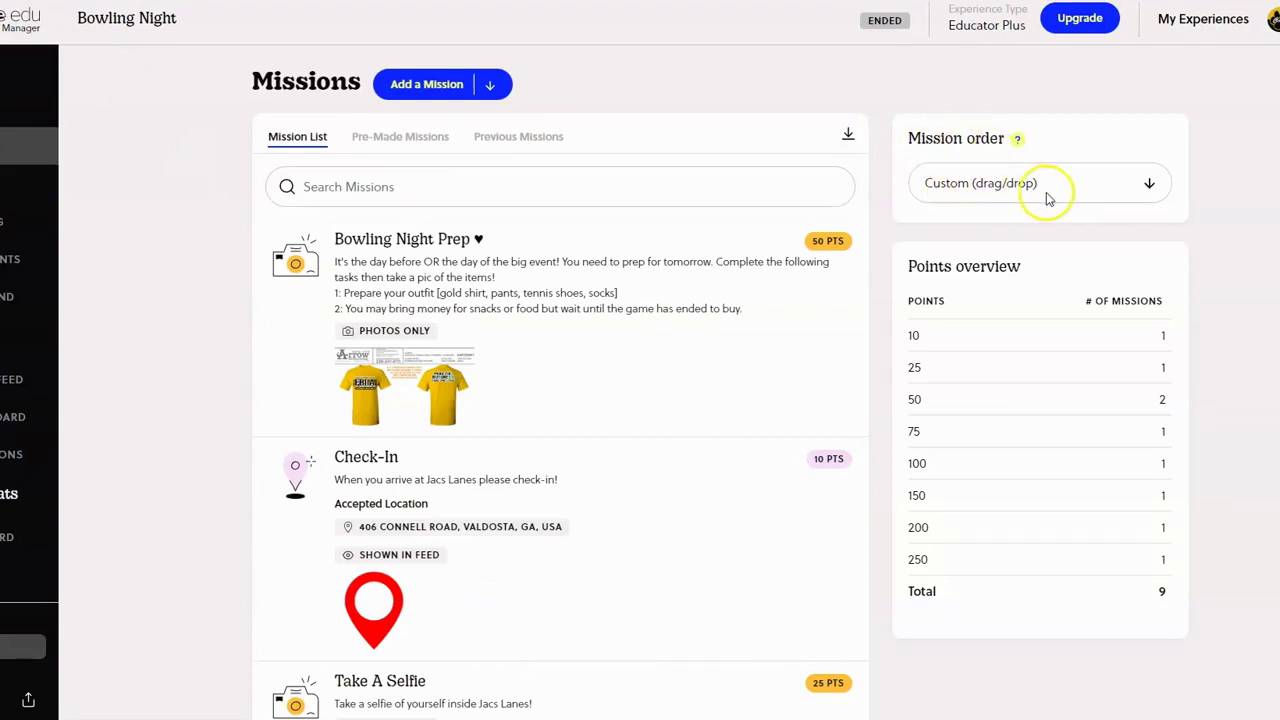
mouse_move(258, 332)
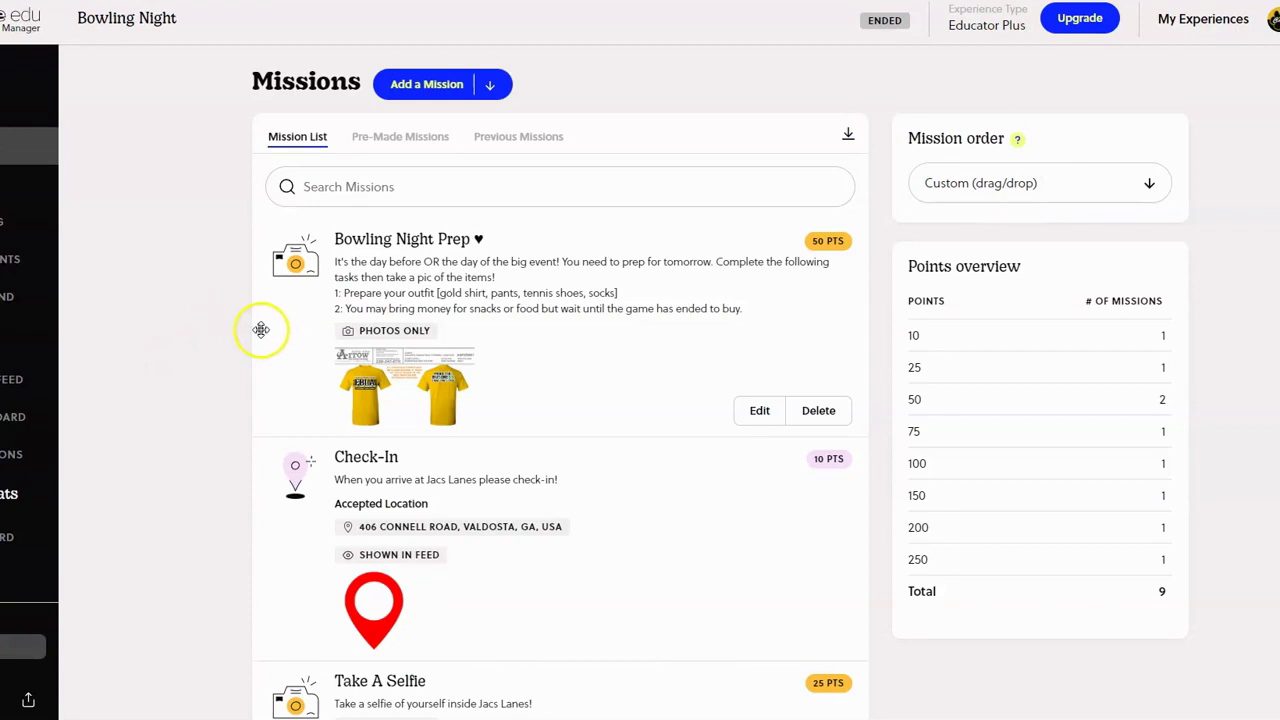
left_click_drag(261, 337, 257, 289)
left_click(773, 414)
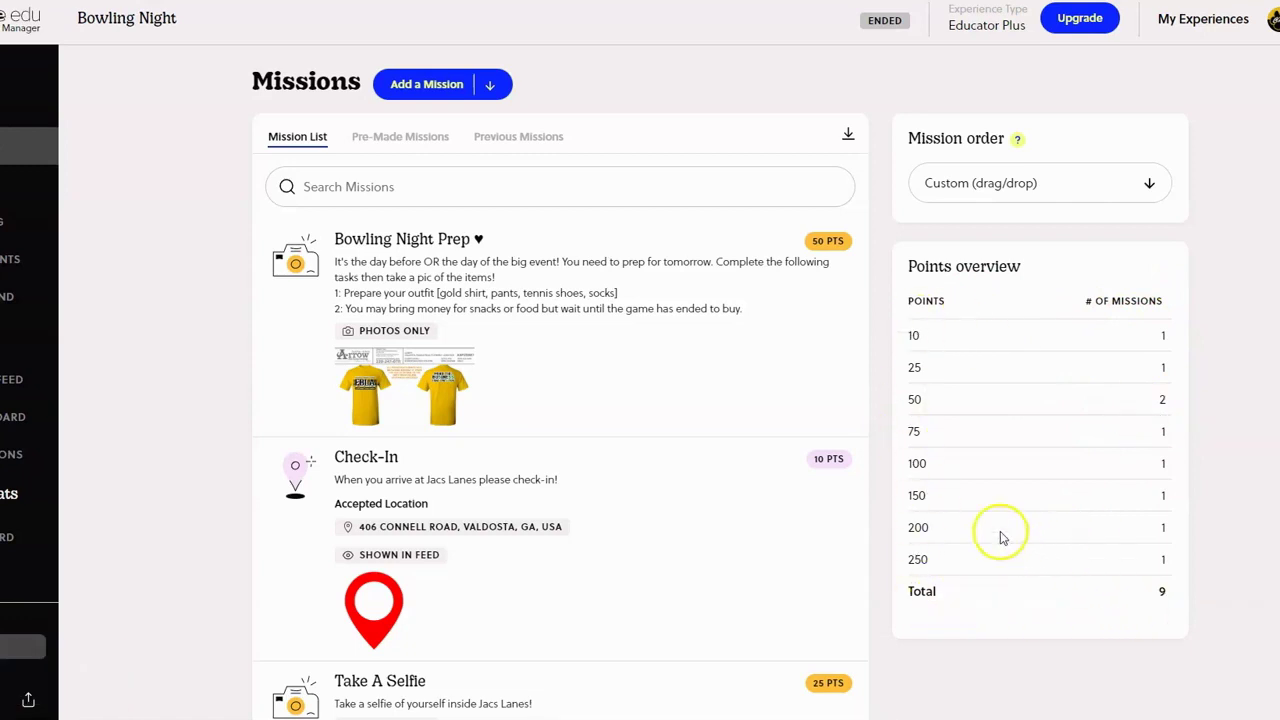
Open the Start & End settings of the Bowling Night experience
left_click(86, 145)
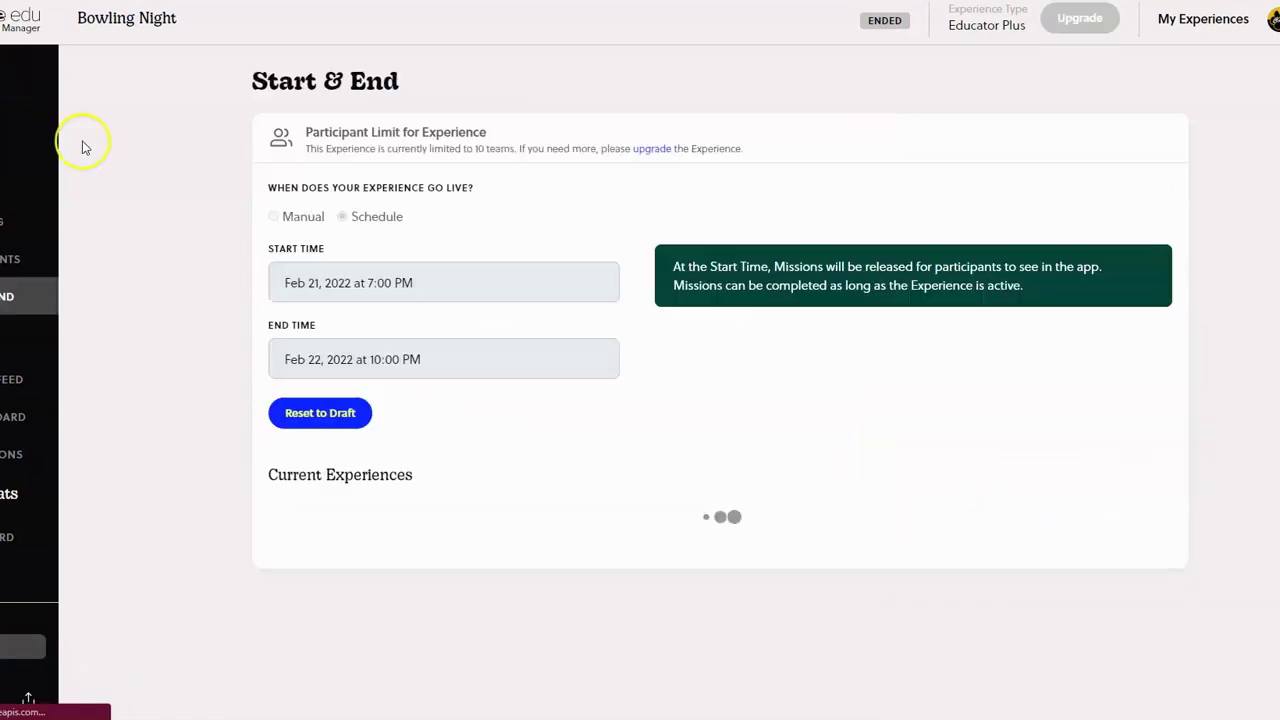